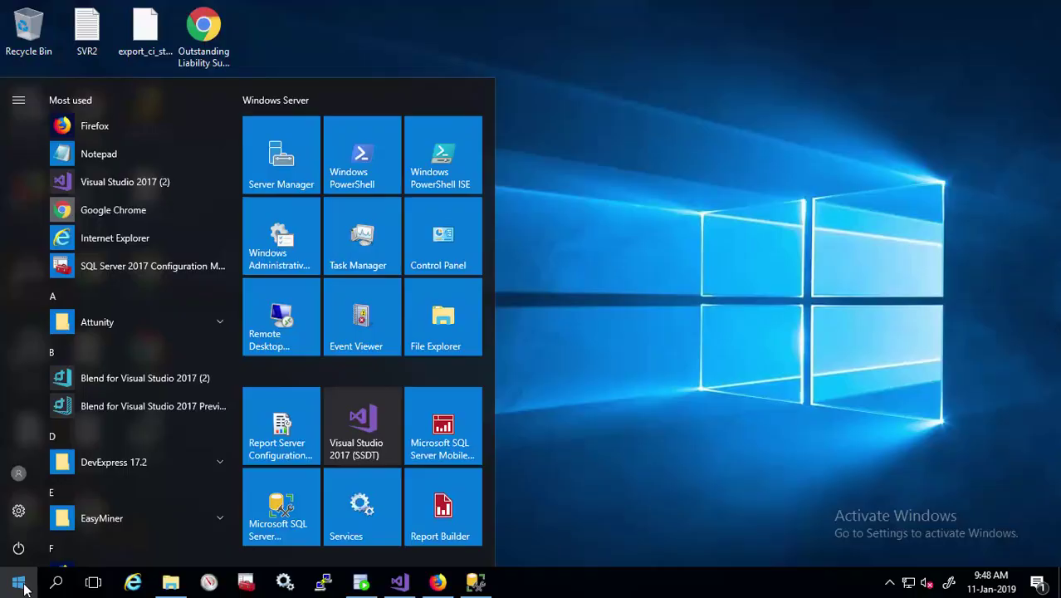
Confirm the report server's e-mail settings use SMTP server smtp.office365.com, then exit Configuration Manager.
left_click(274, 432)
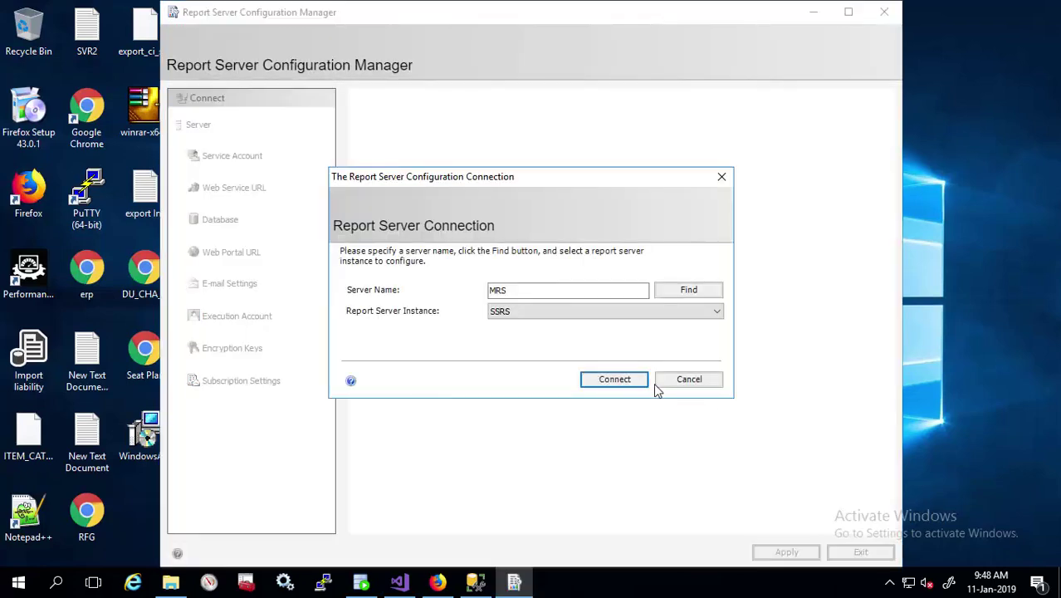
left_click(619, 378)
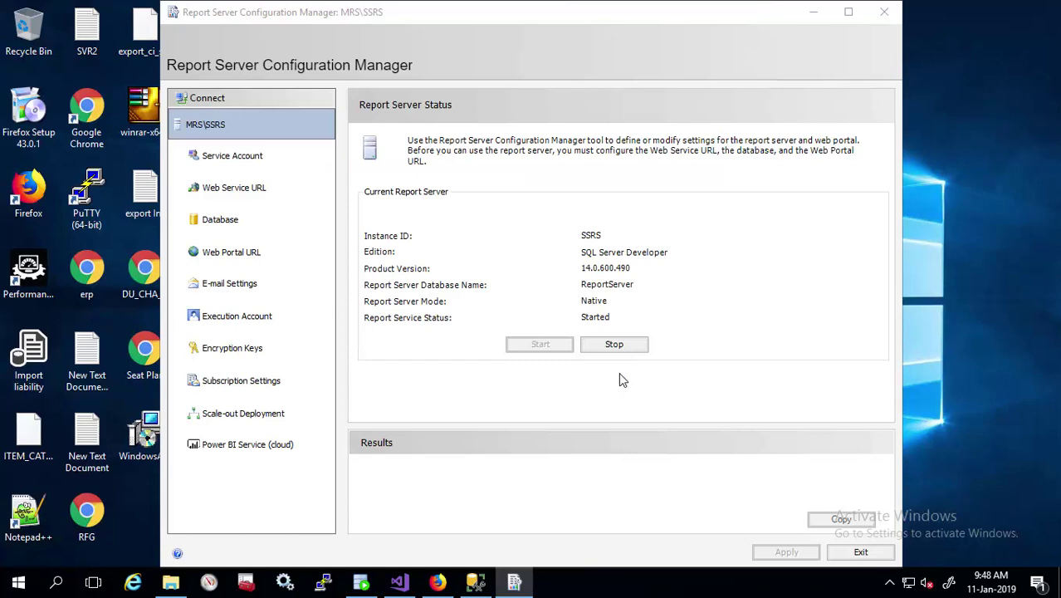
left_click(215, 285)
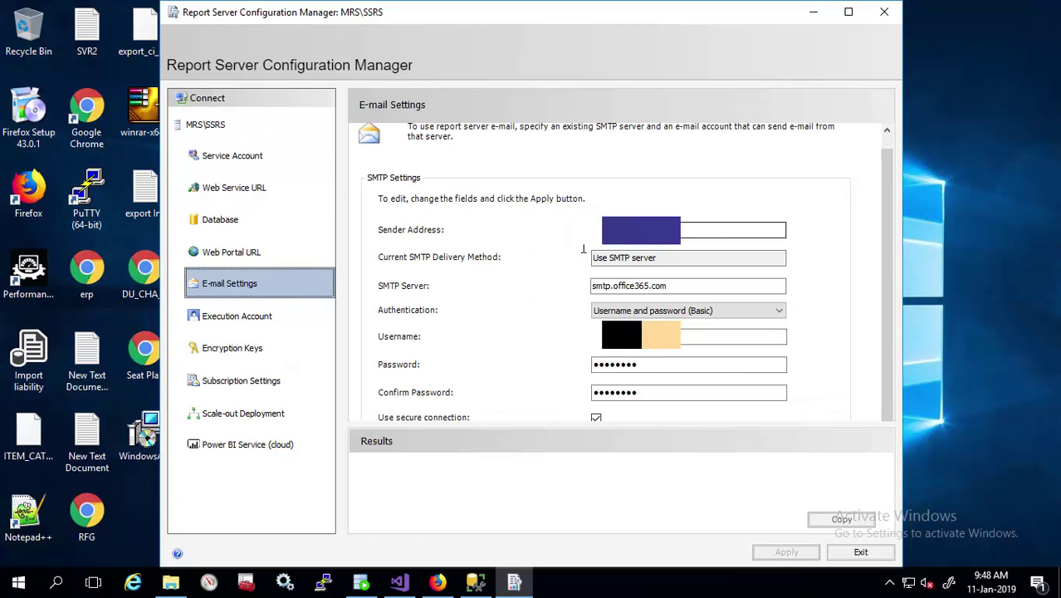
left_click(595, 258)
left_click(857, 552)
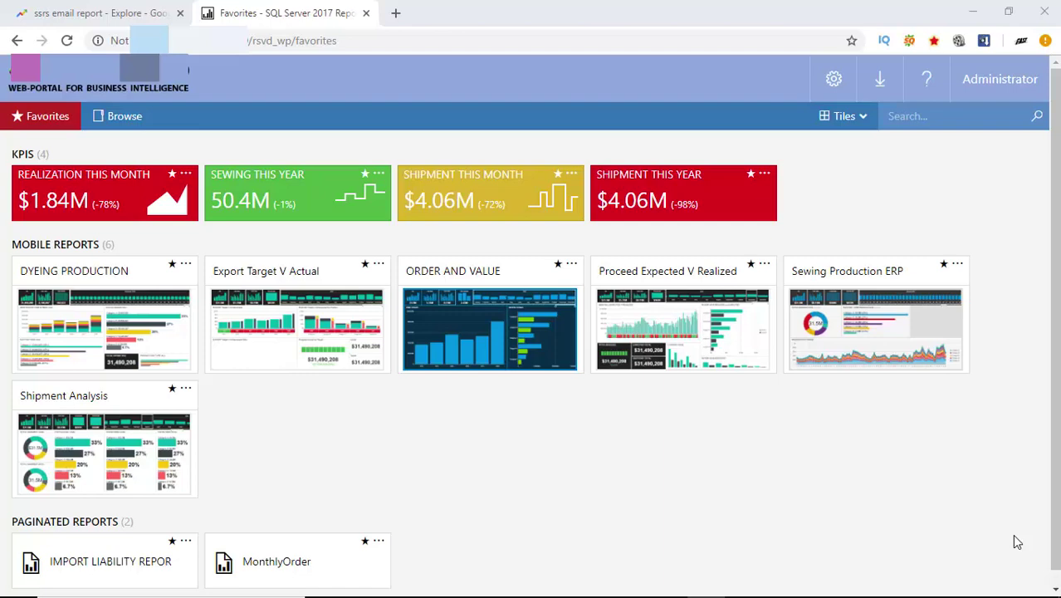
Open the action menu on the MonthlyOrder report tile.
left_click(377, 544)
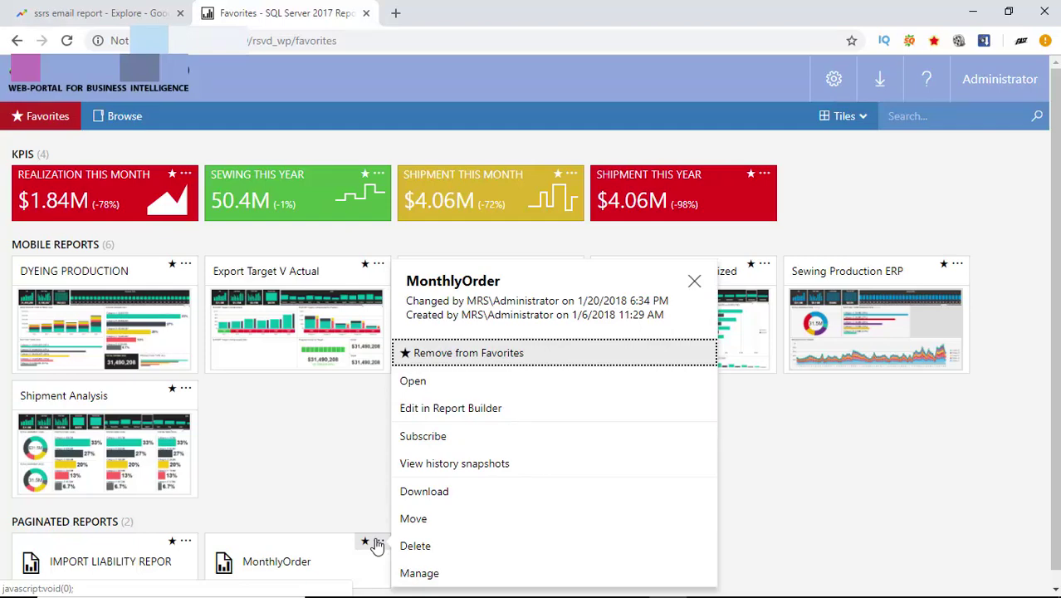
Start a new MonthlyOrder subscription with the description 'Report Sub'.
left_click(433, 437)
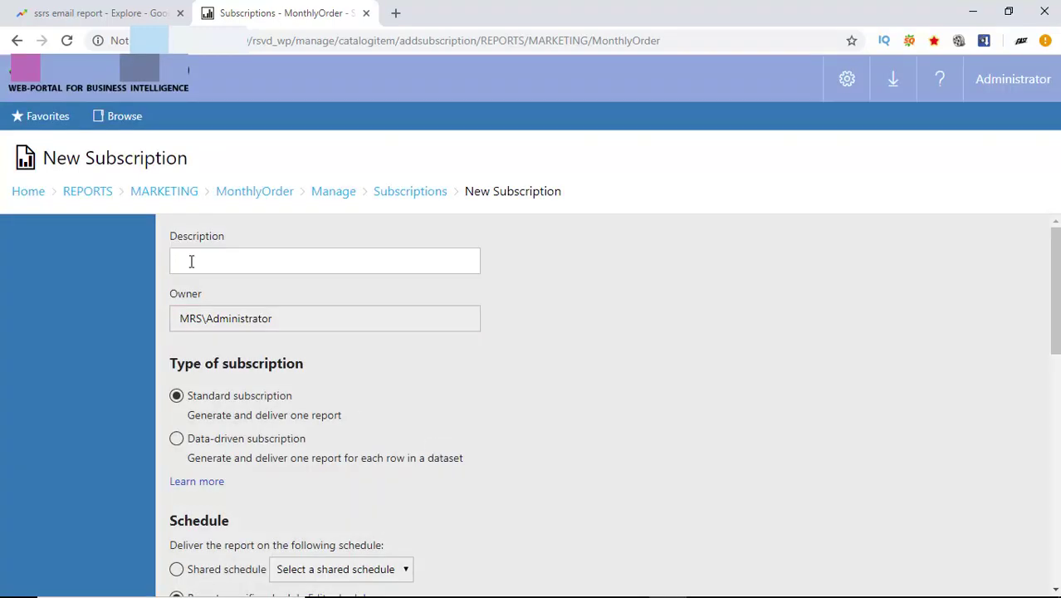
left_click(191, 260)
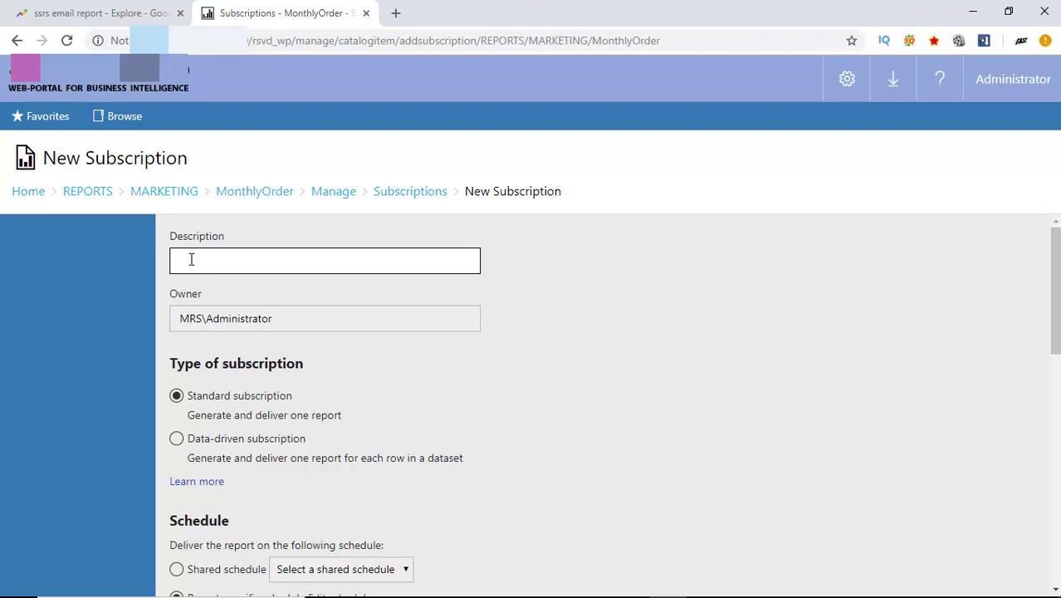
type("Re")
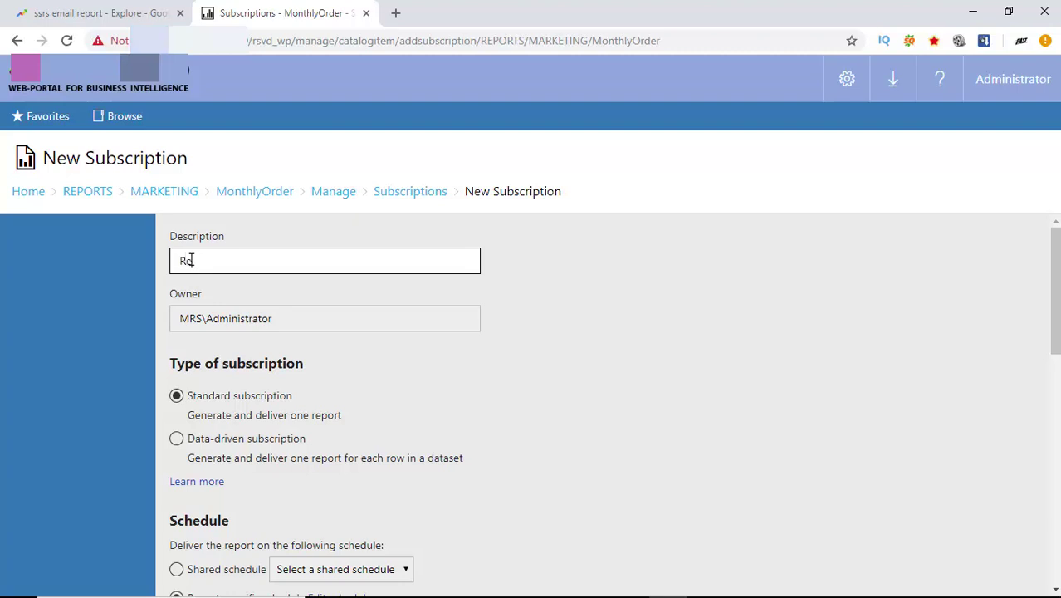
type("port Sub")
scroll(342, 301, "down", 2)
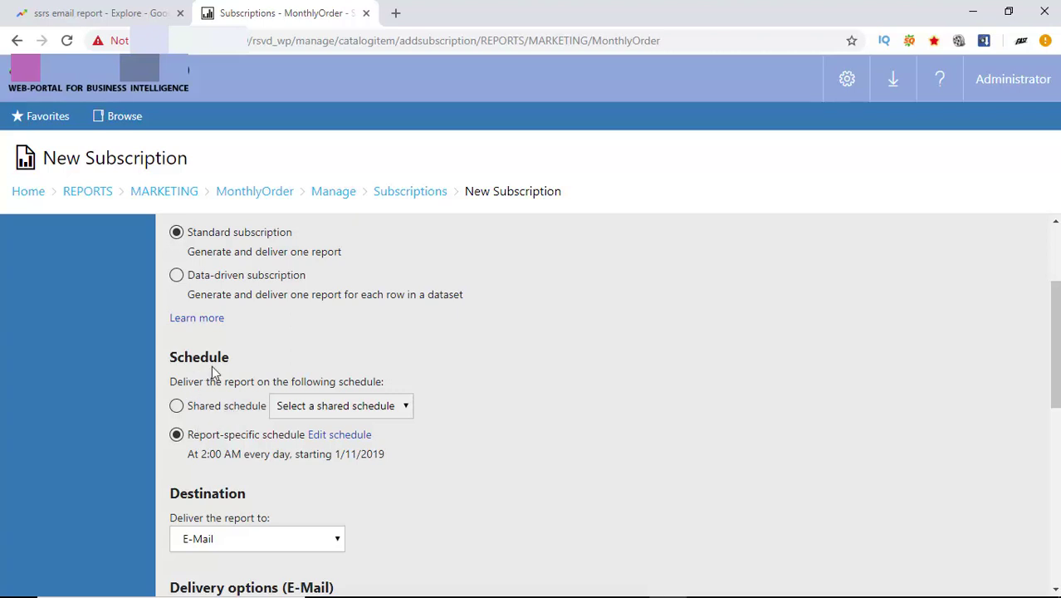
left_click(336, 434)
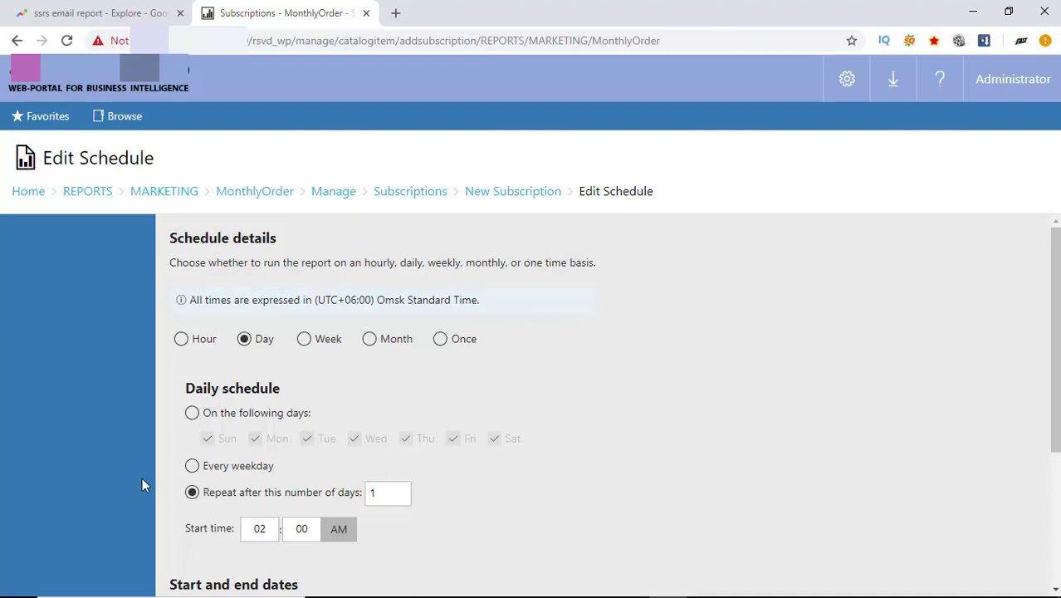
scroll(142, 477, "down", 3)
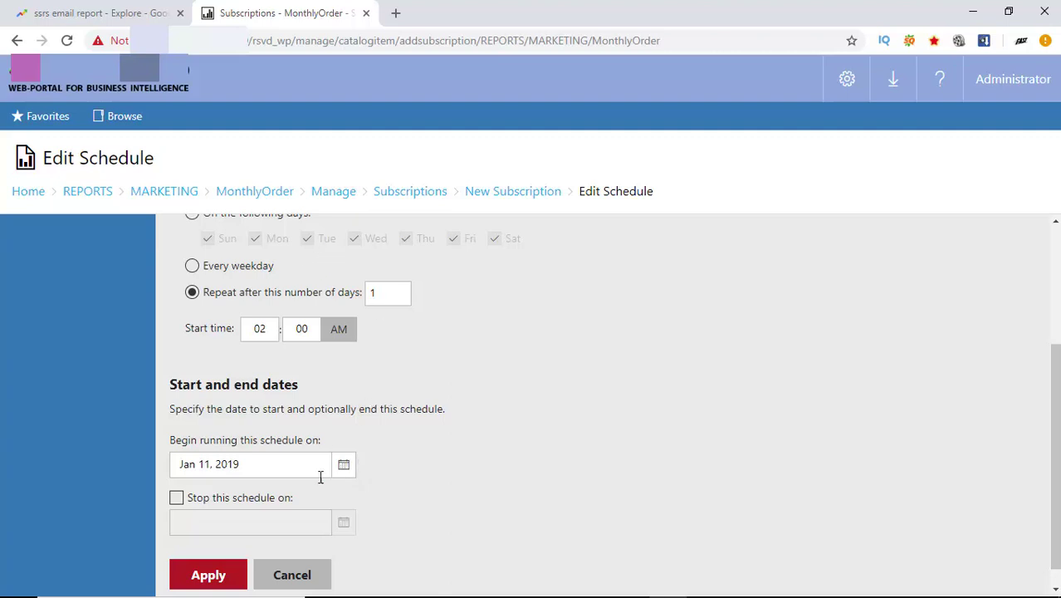
Keep the daily 2:00 AM schedule and E-Mail delivery, replacing the To address with the recipient's.
left_click(224, 579)
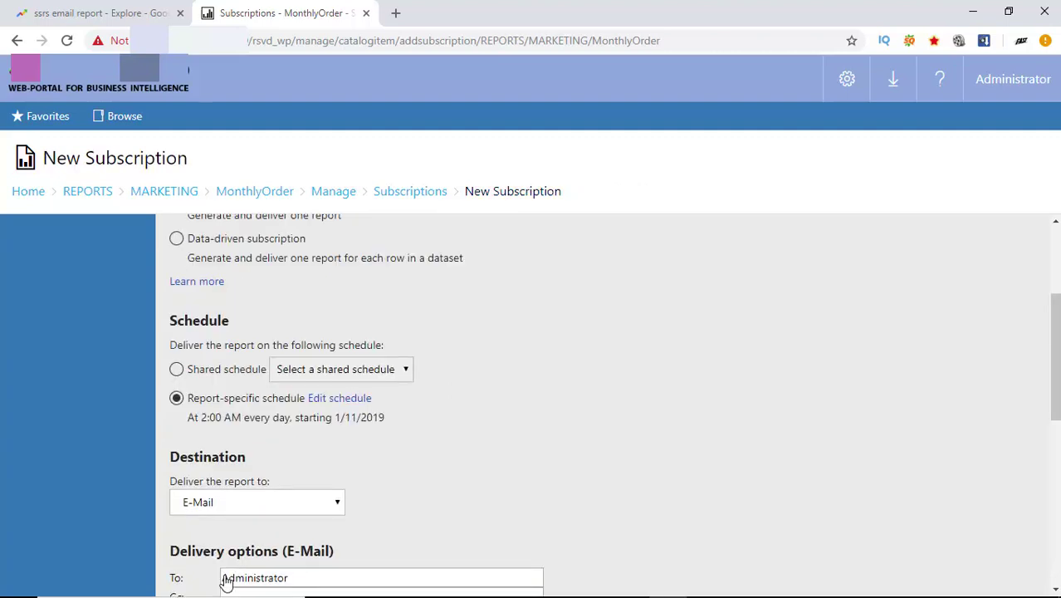
scroll(224, 581, "down", 2)
left_click(337, 375)
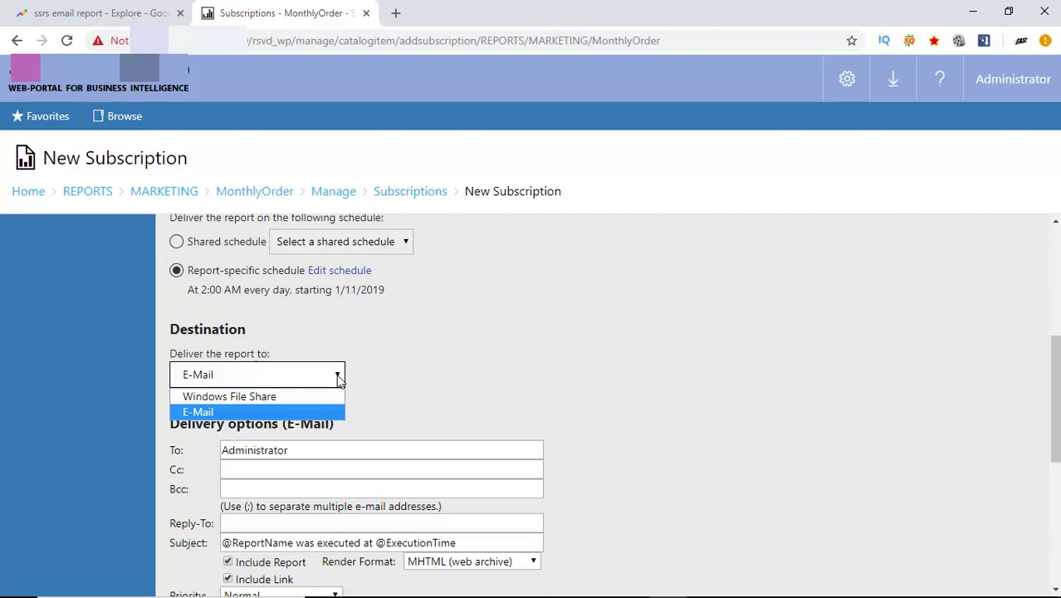
left_click(306, 412)
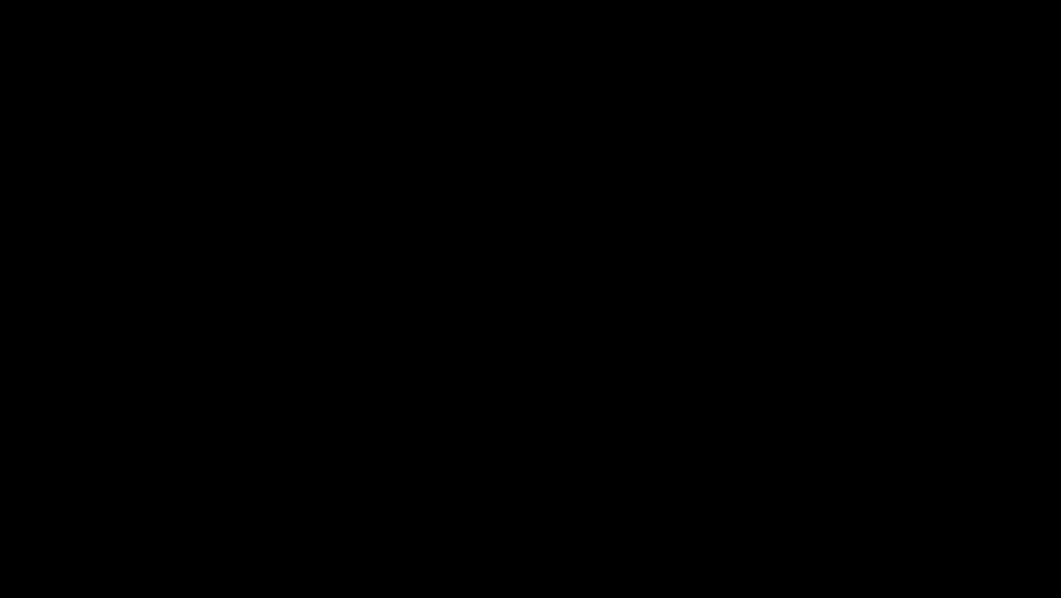
double_click(313, 454)
key("BackSpace")
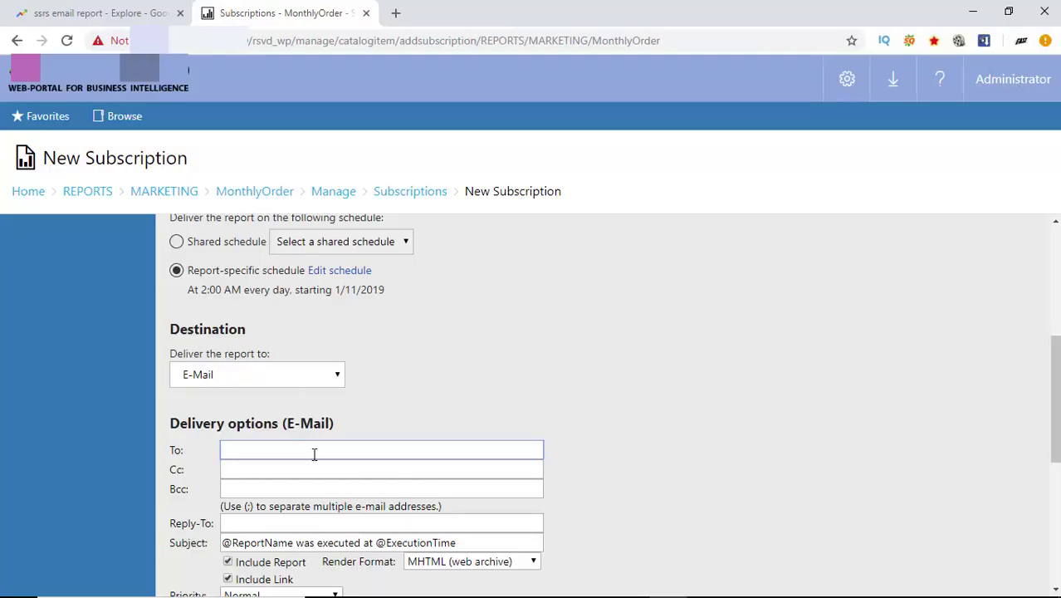
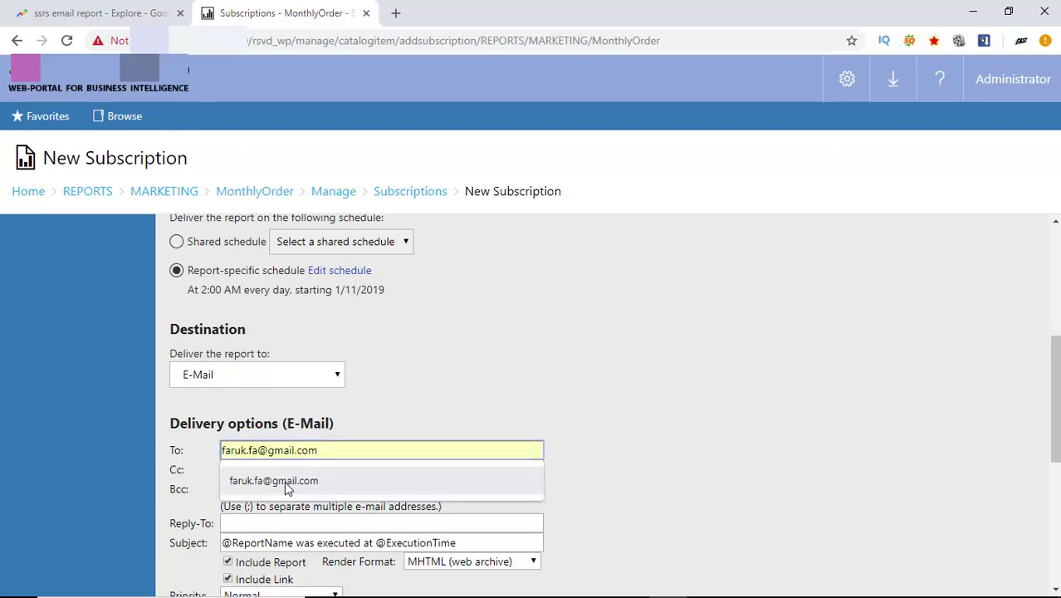
left_click(284, 480)
Render as PDF without a link, with comment 'hello plz see attached report. Thanks'.
scroll(284, 481, "down", 2)
left_click(534, 410)
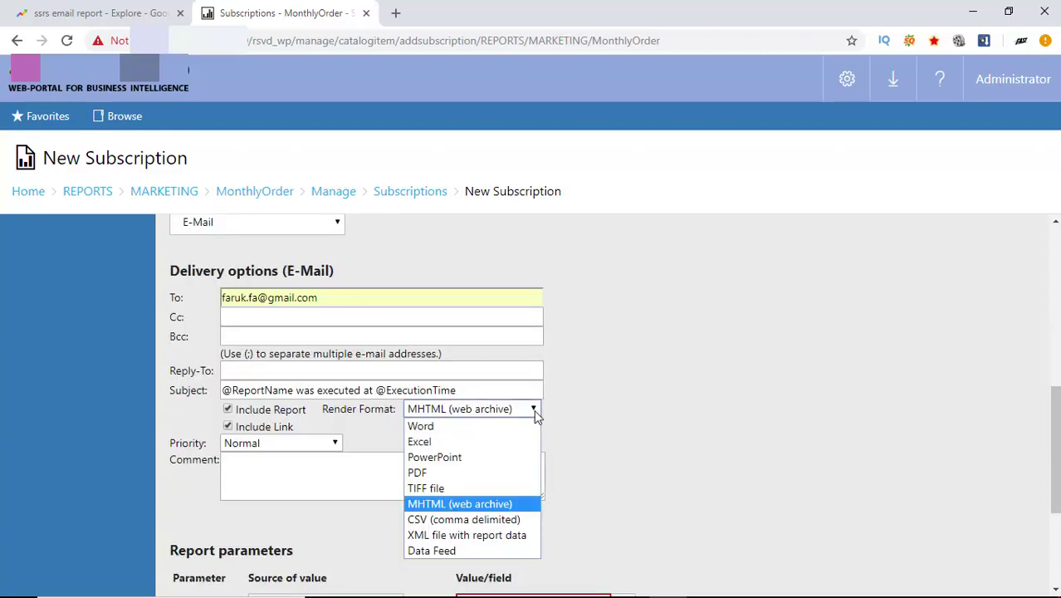
left_click(470, 472)
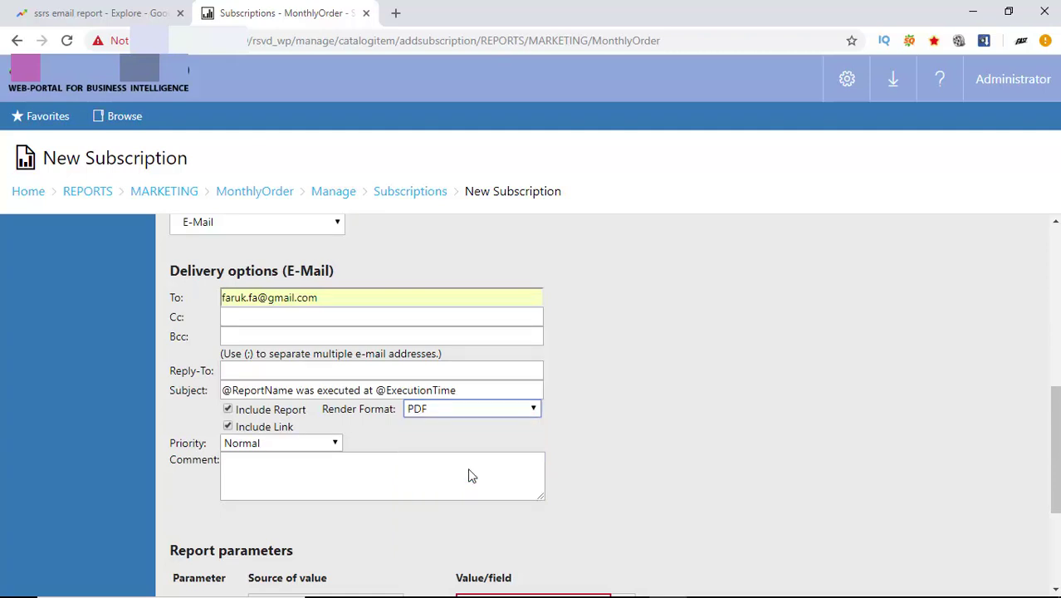
left_click(227, 428)
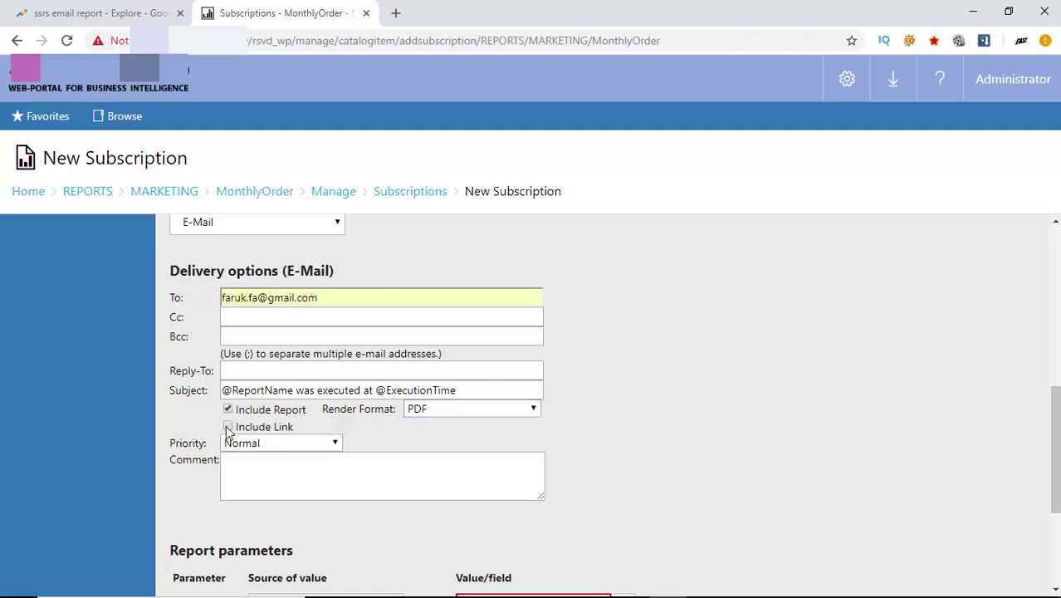
left_click(255, 473)
type("hello")
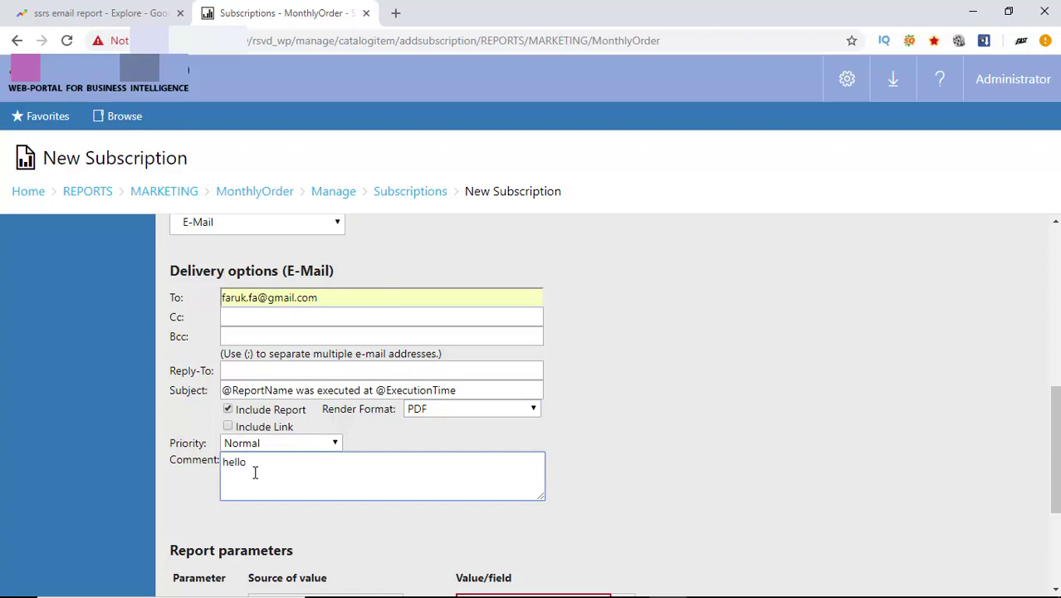
type("plz see attached")
key("Return")
type("Thanks")
key("Return")
left_click_drag(540, 498, 551, 538)
scroll(439, 405, "down", 3)
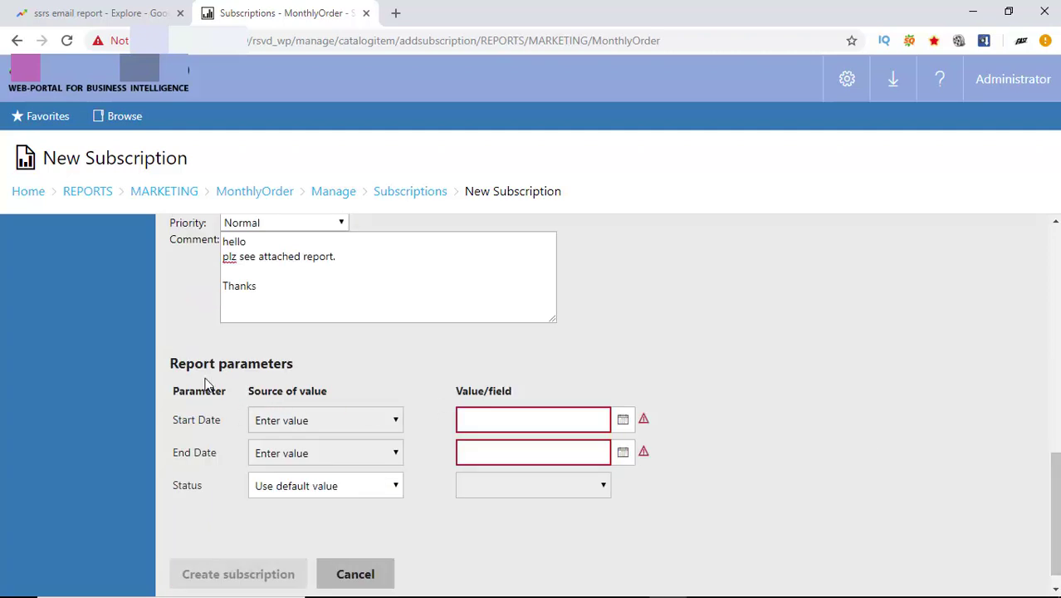
Set Start Date Jan 1, 2019 and End Date Jan 31, 2019, then create the subscription.
left_click(623, 419)
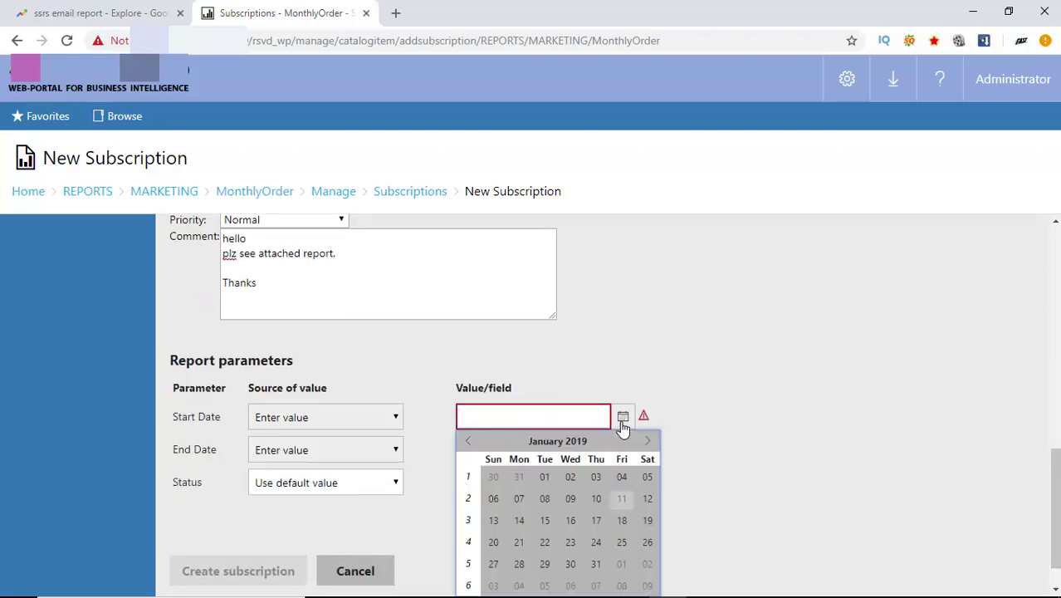
left_click(544, 480)
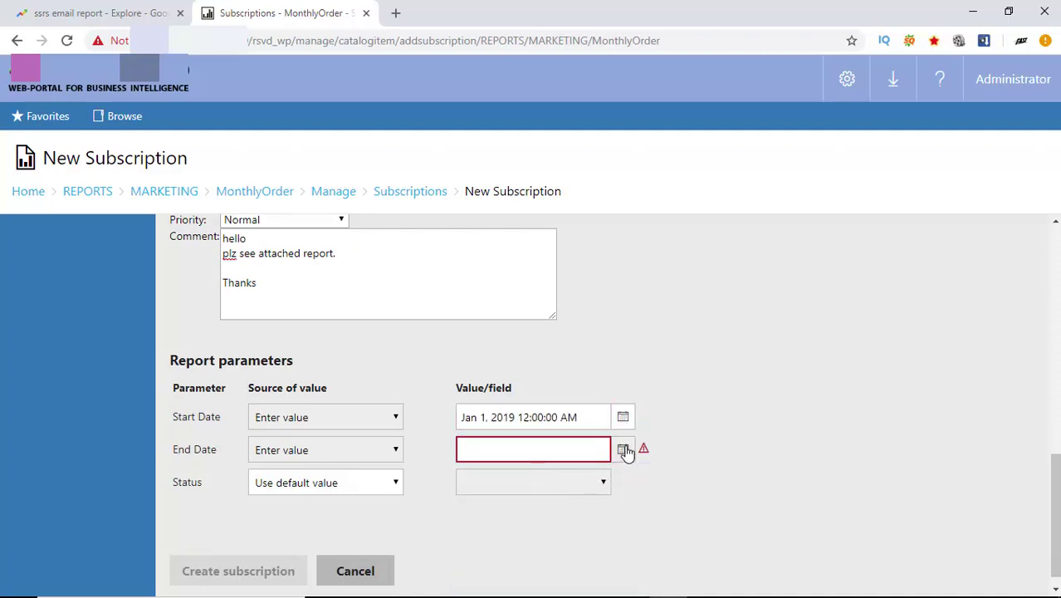
left_click(624, 450)
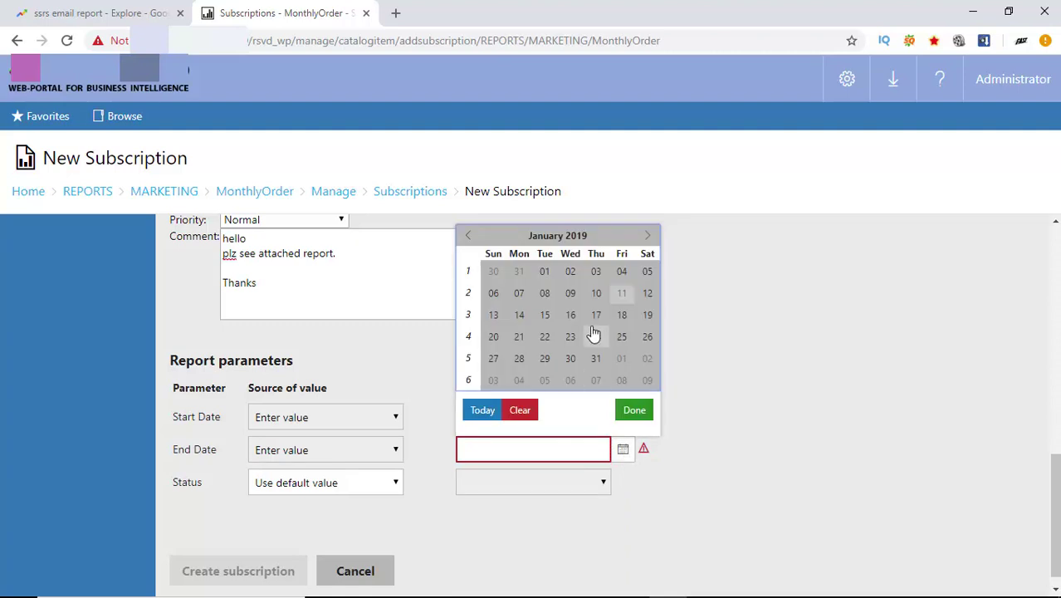
left_click(596, 359)
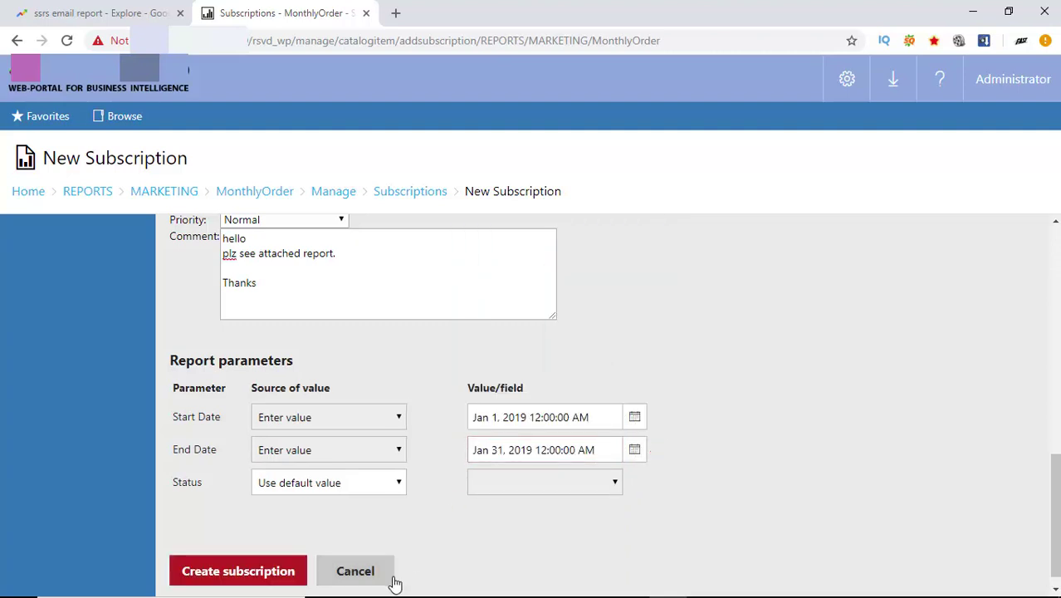
left_click(238, 571)
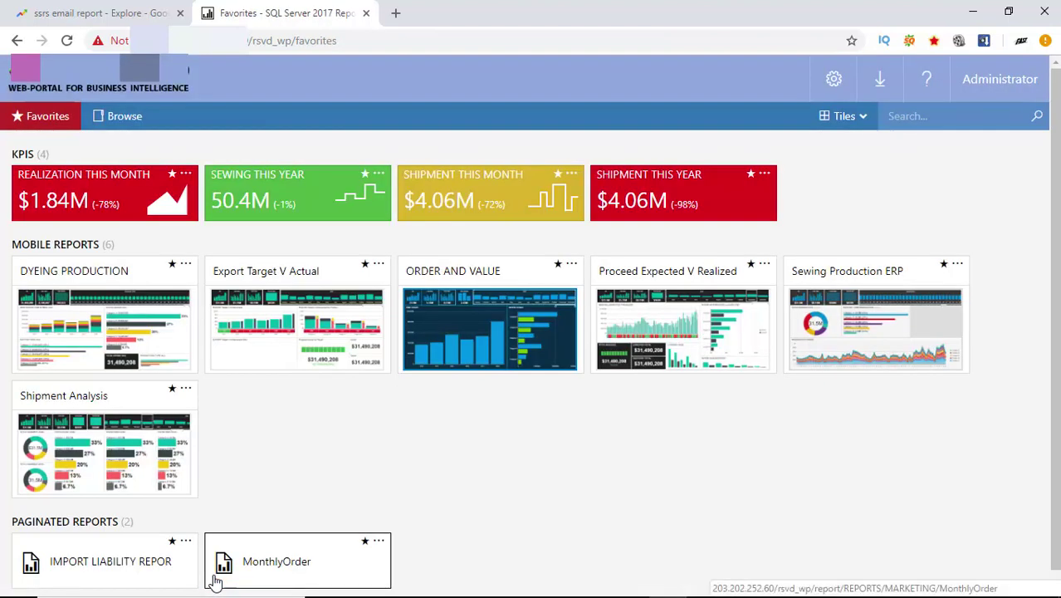
Go to MonthlyOrder's Subscriptions list through its Subscribe action.
left_click(378, 543)
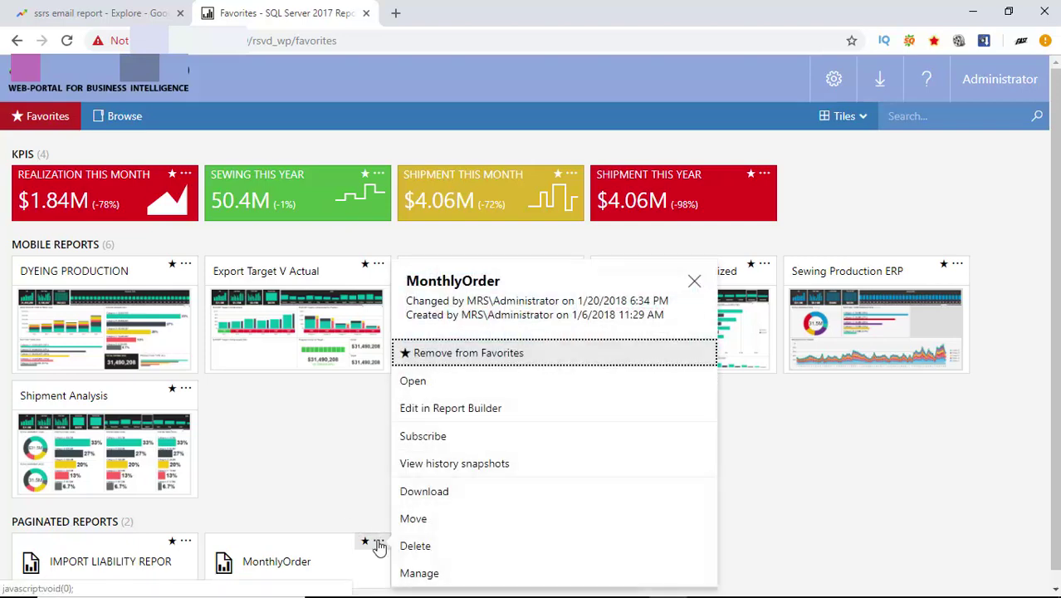
left_click(429, 437)
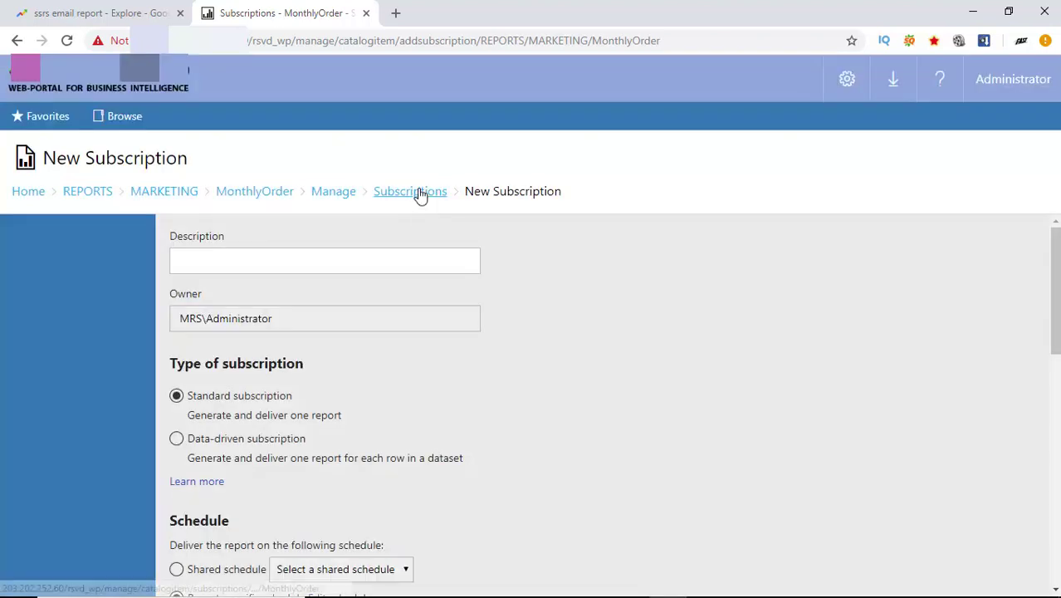
left_click(420, 196)
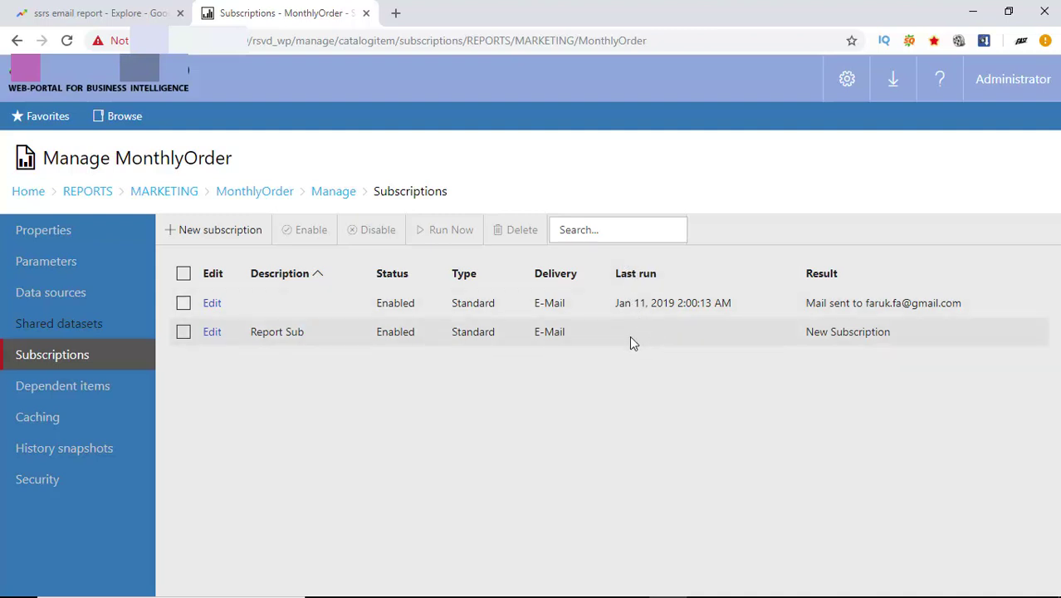
Select the Report Sub subscription and run it now.
left_click(183, 334)
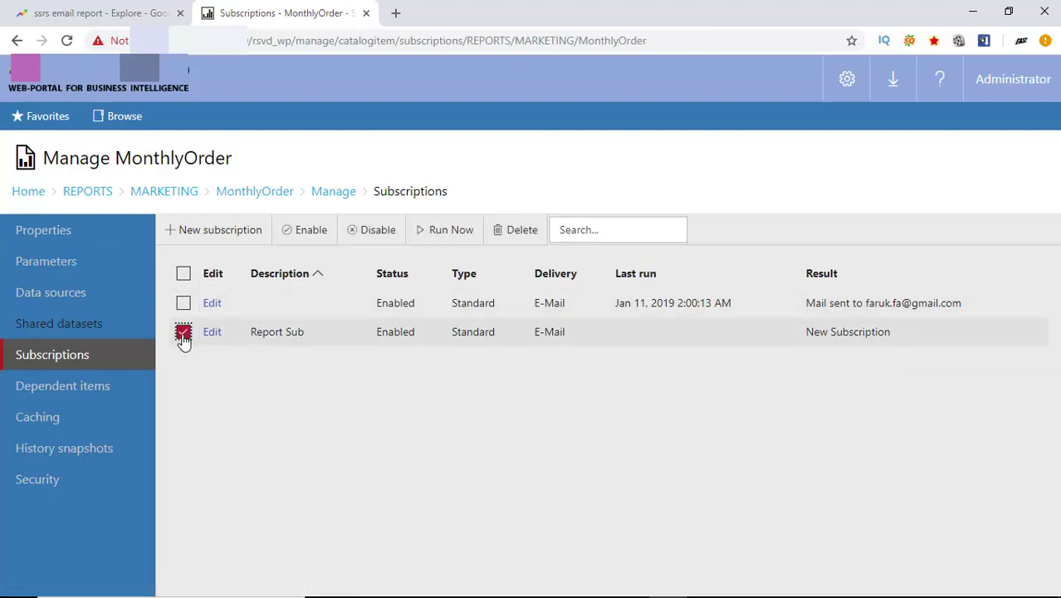
left_click(459, 235)
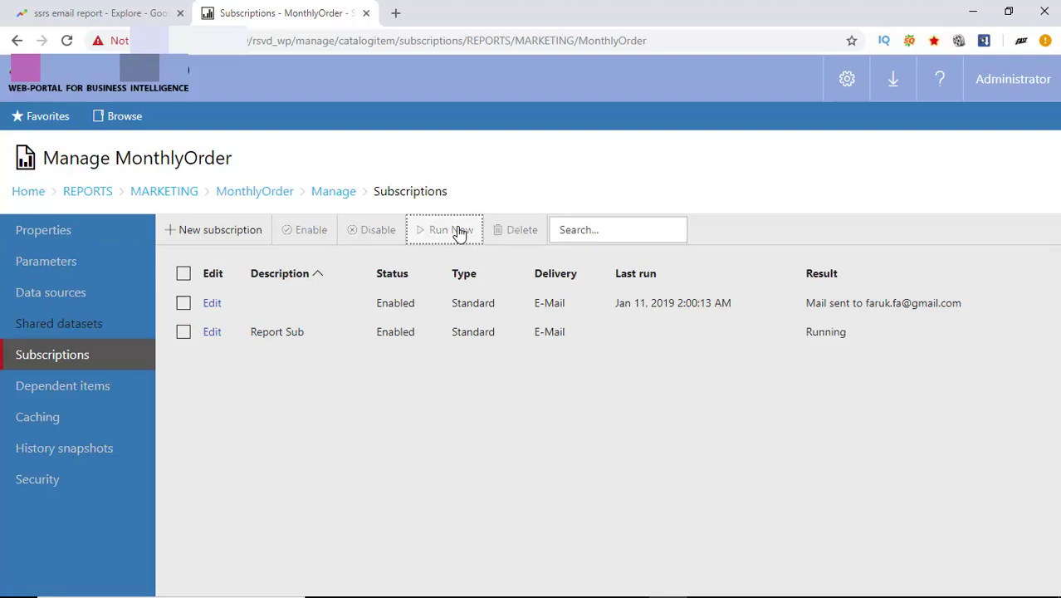